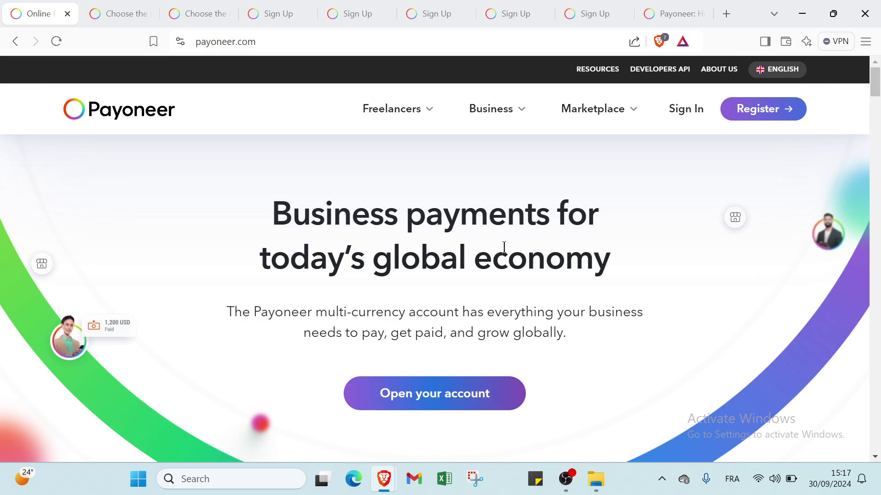
Step: Look through the Payoneer homepage down to the customer reviews, return to its beginning, and view the About Us options
scroll(486, 294, "down", 5)
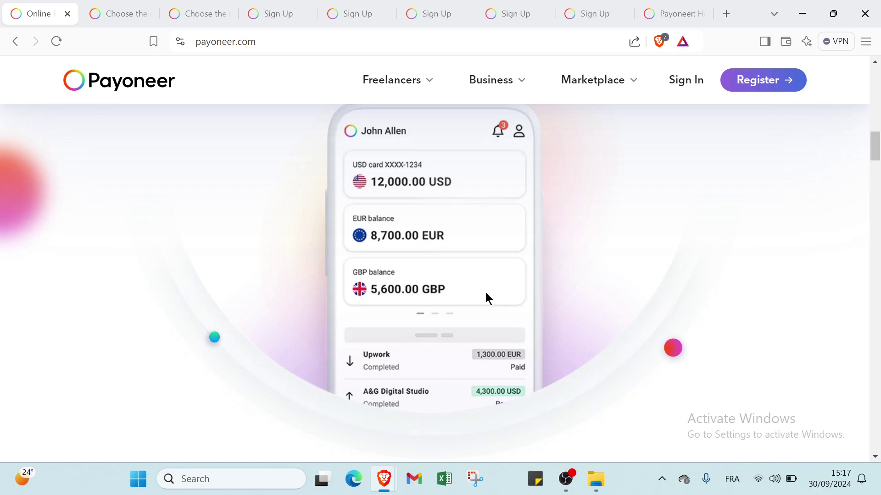
scroll(485, 294, "down", 15)
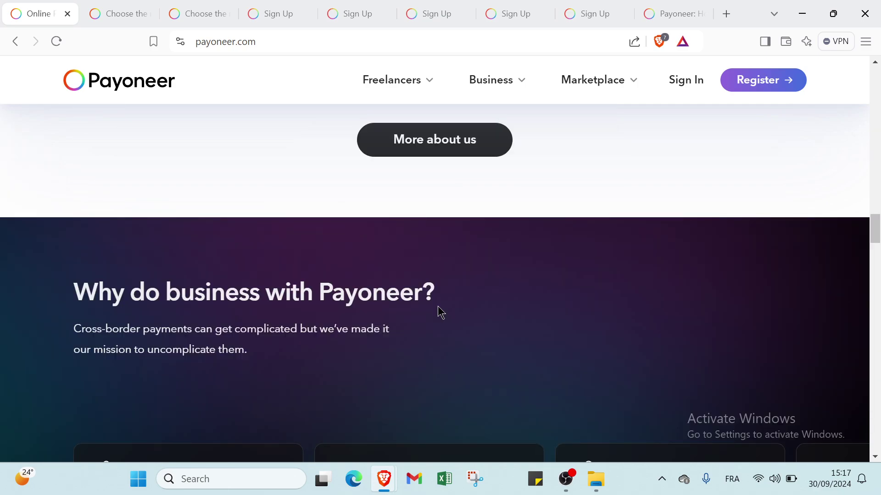
scroll(458, 280, "down", 15)
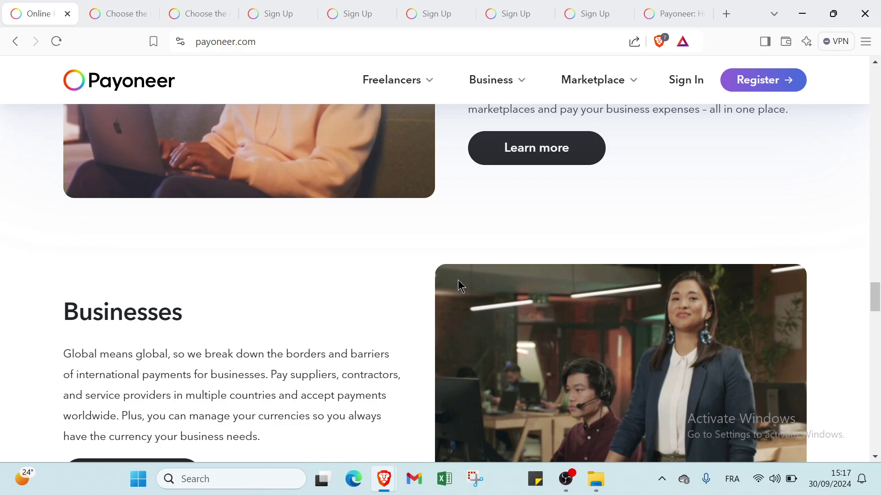
scroll(458, 281, "down", 9)
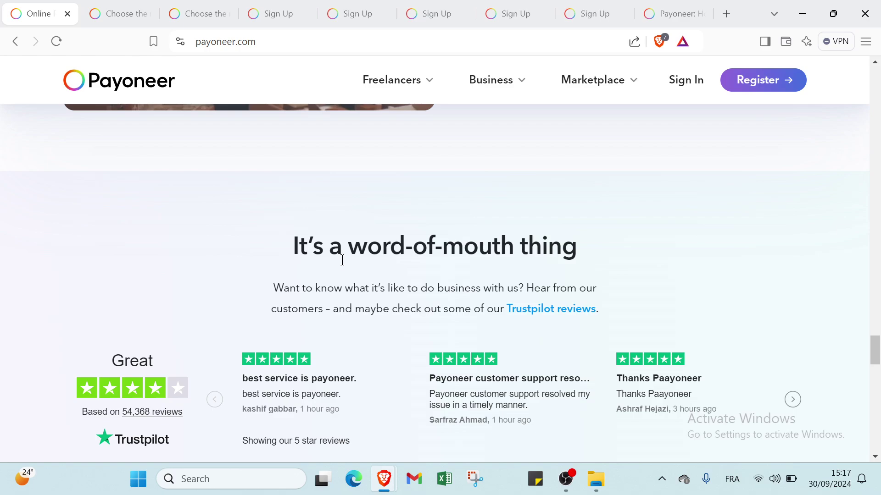
left_click_drag(874, 351, 874, 82)
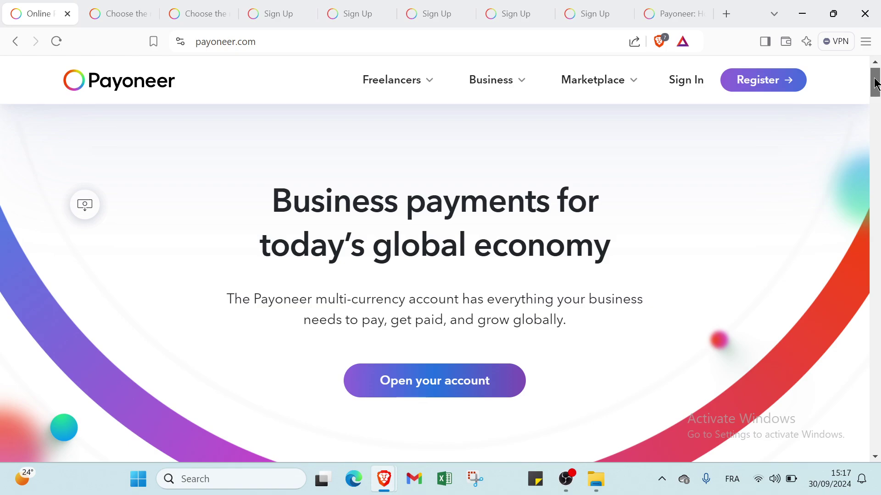
scroll(157, 255, "up", 1)
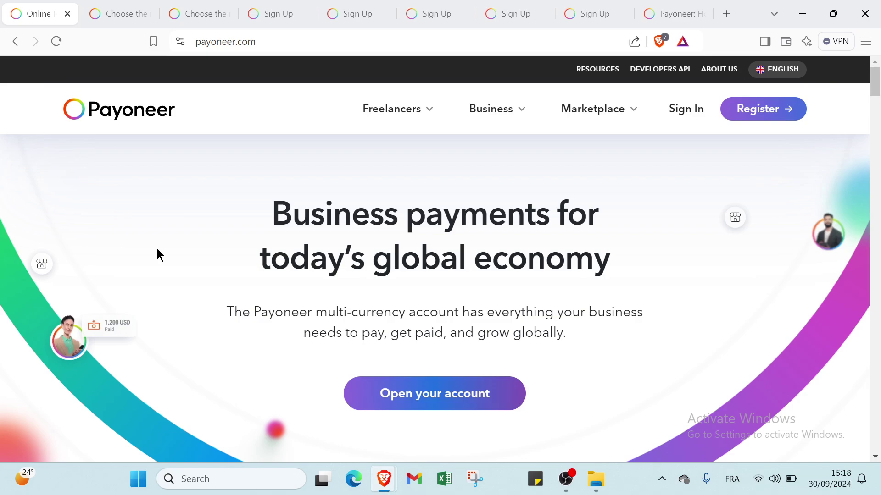
mouse_move(719, 68)
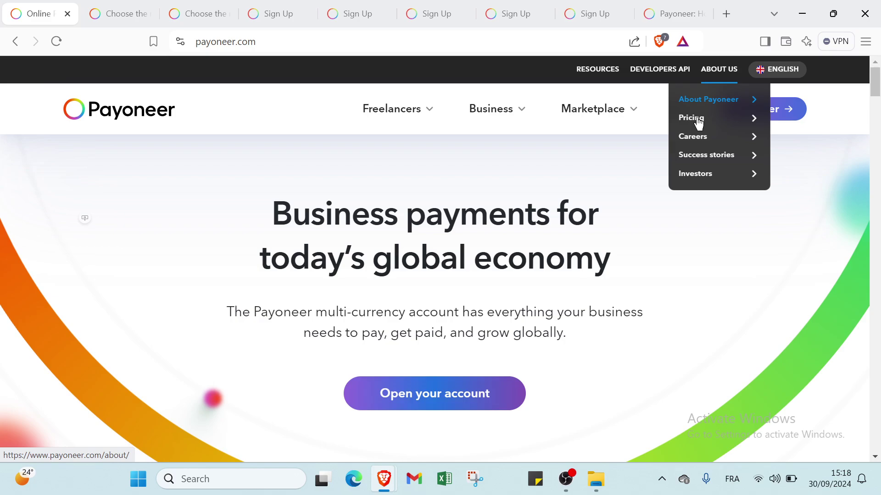
Step: View the account type choices and review the benefits of the freelancer, agency or service provider account
key("ctrl+Tab")
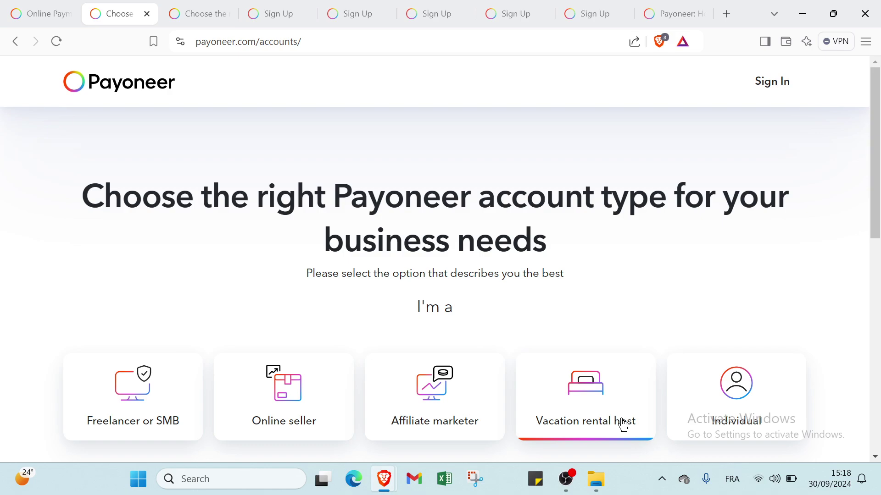
key("ctrl+Tab")
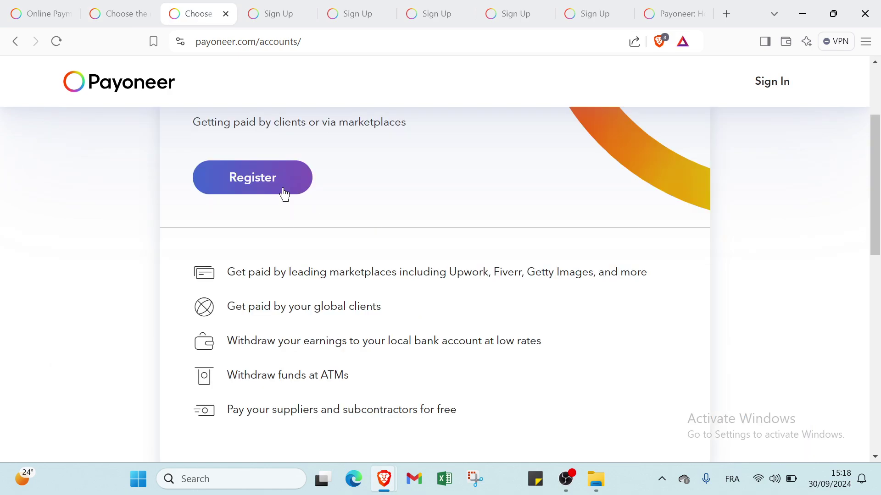
scroll(454, 238, "up", 4)
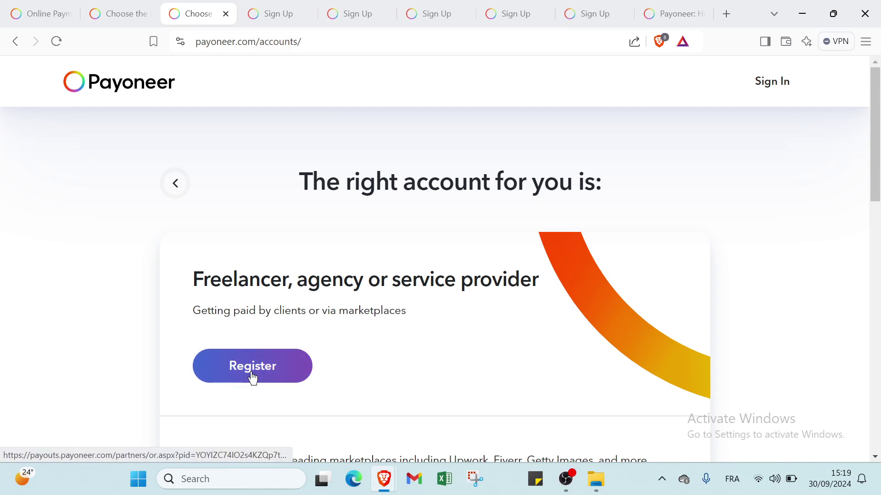
scroll(250, 374, "down", 3)
scroll(250, 377, "down", 1)
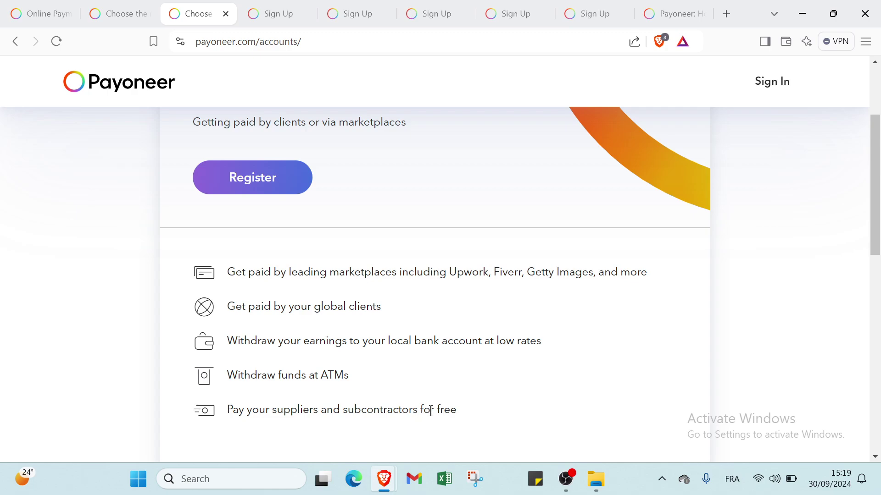
scroll(427, 409, "up", 4)
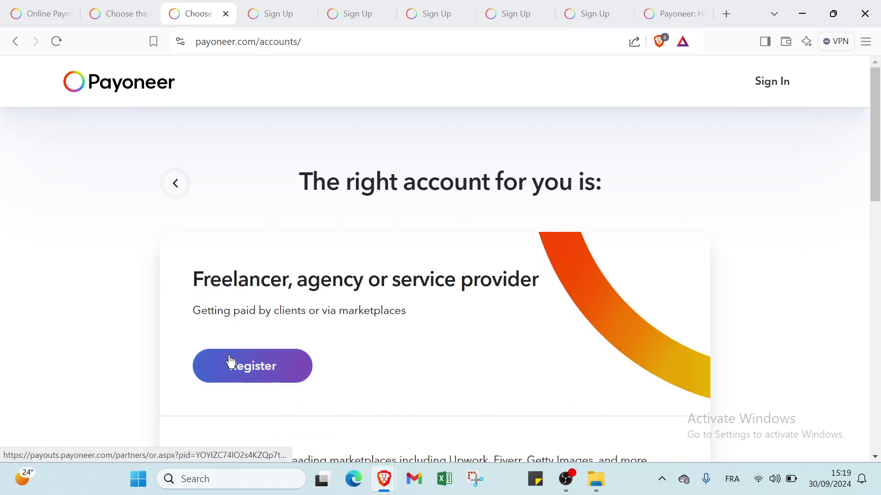
Step: Bring up the Getting Started sign-up form and examine its business registration question and personal detail fields
left_click(273, 13)
scroll(238, 205, "up", 4)
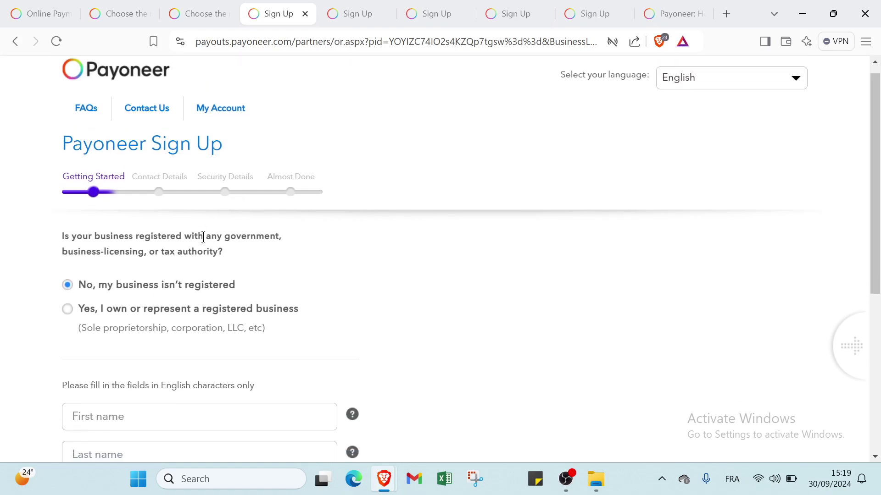
scroll(197, 239, "up", 1)
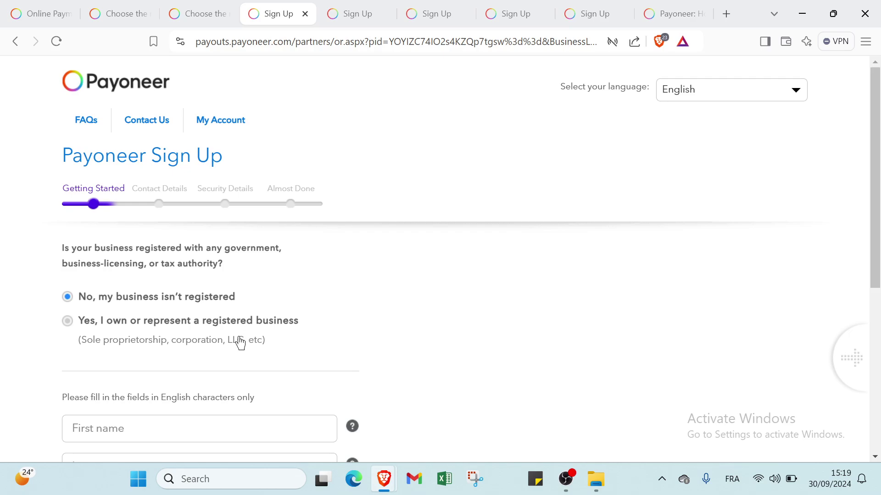
scroll(239, 339, "down", 3)
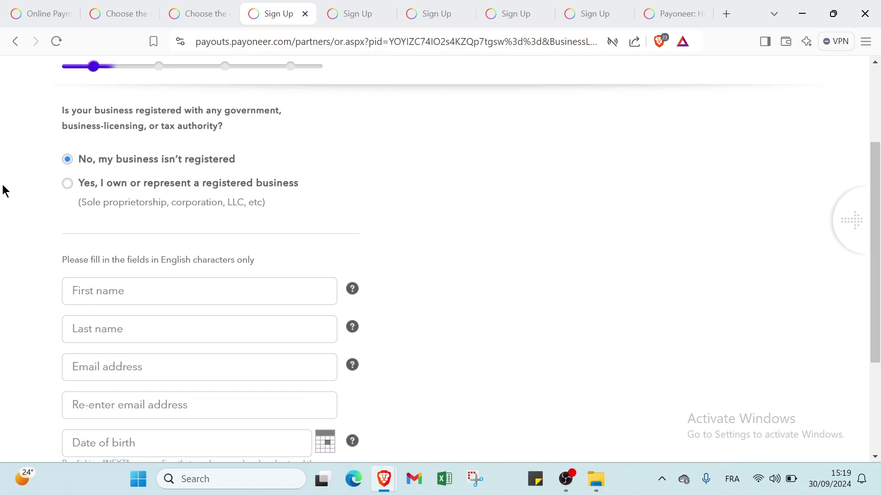
Step: Go through the empty first name, last name, email, email confirmation and date of birth fields, viewing their entry requirements
left_click(89, 292)
left_click(92, 327)
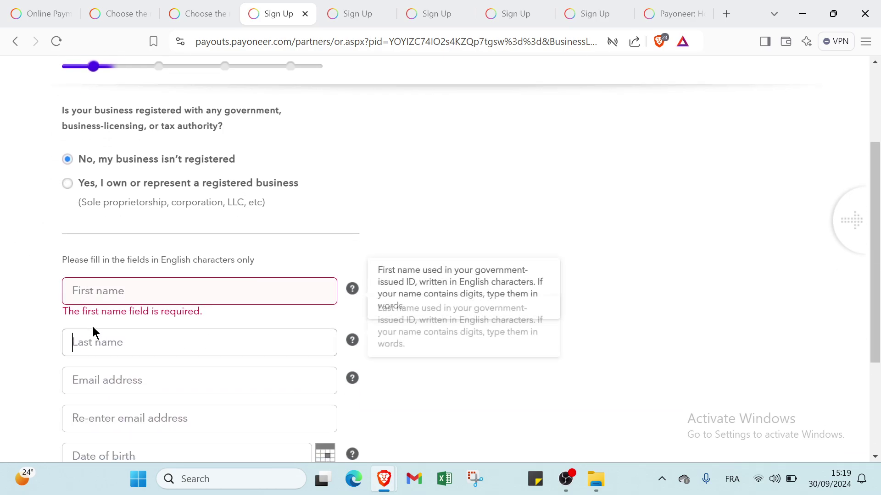
scroll(92, 326, "down", 2)
left_click(88, 303)
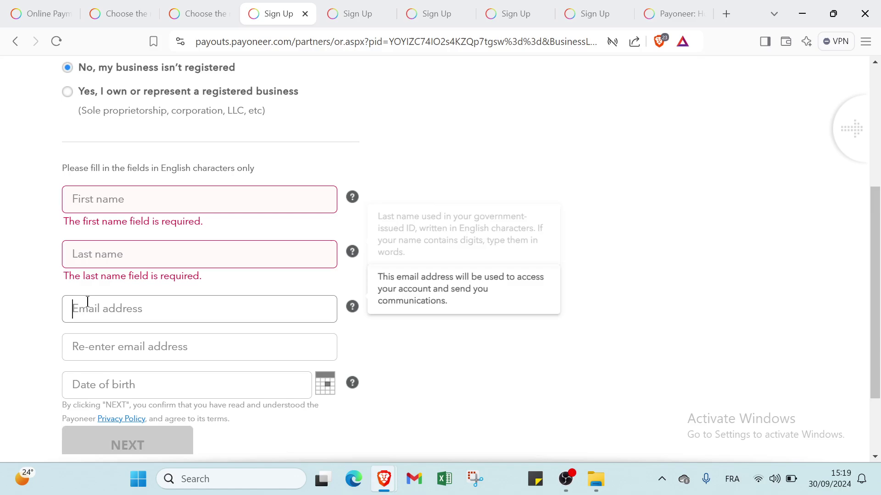
left_click(91, 354)
scroll(93, 348, "down", 3)
left_click(95, 274)
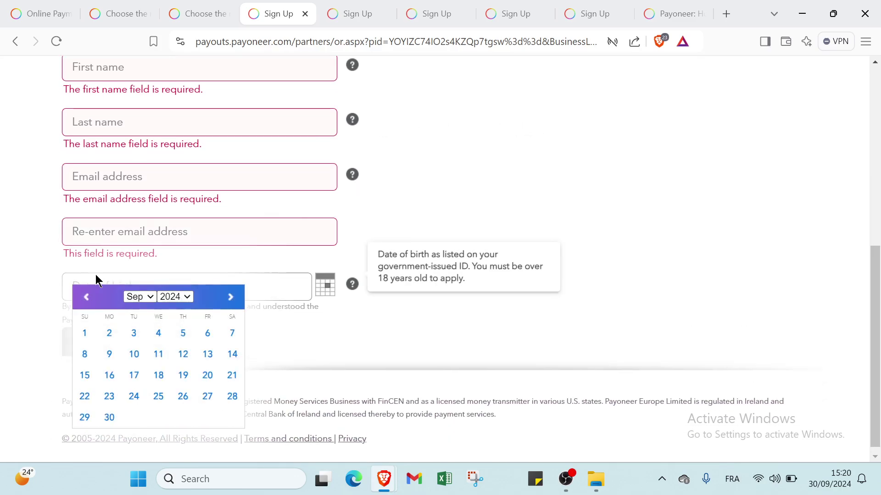
left_click(361, 342)
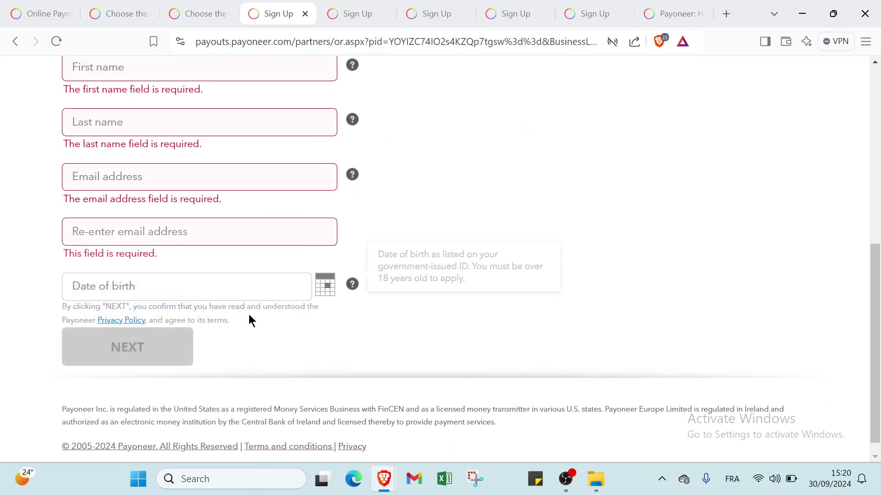
scroll(173, 348, "up", 8)
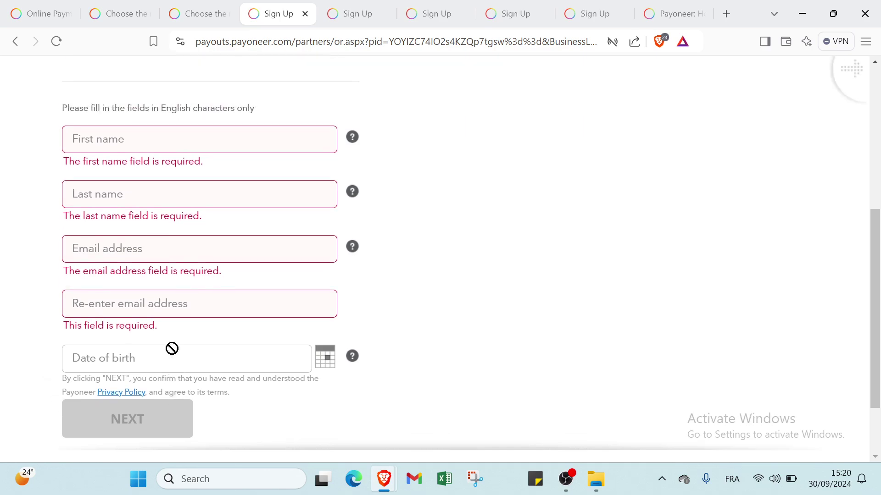
Step: Bring up the Contact Details sign-up form and browse the country list without changing the selected country
left_click(351, 17)
scroll(196, 152, "up", 2)
scroll(194, 156, "up", 4)
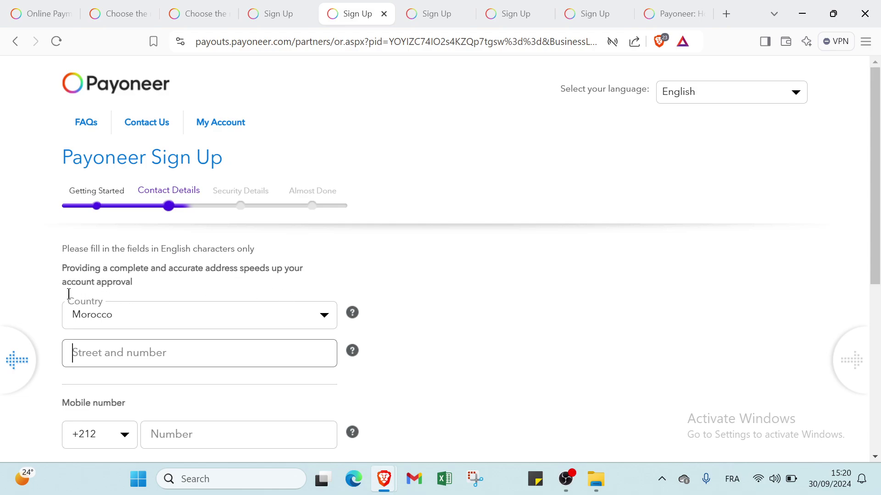
left_click(120, 316)
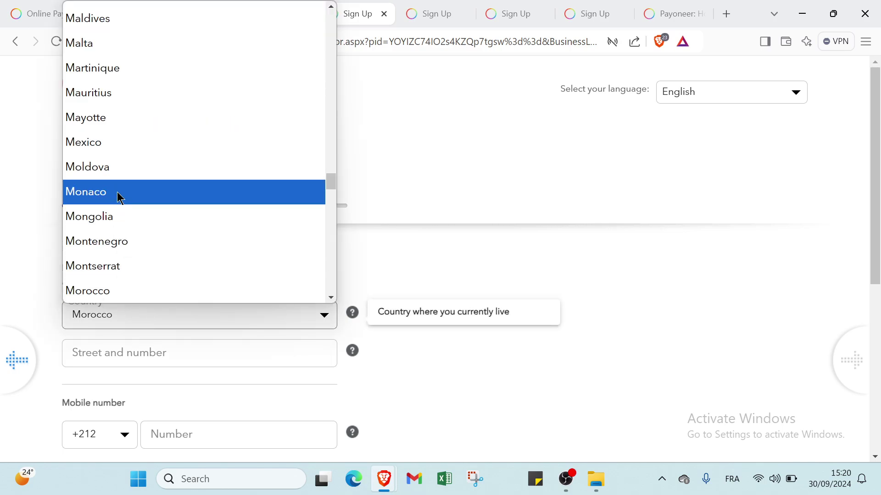
scroll(168, 113, "up", 20)
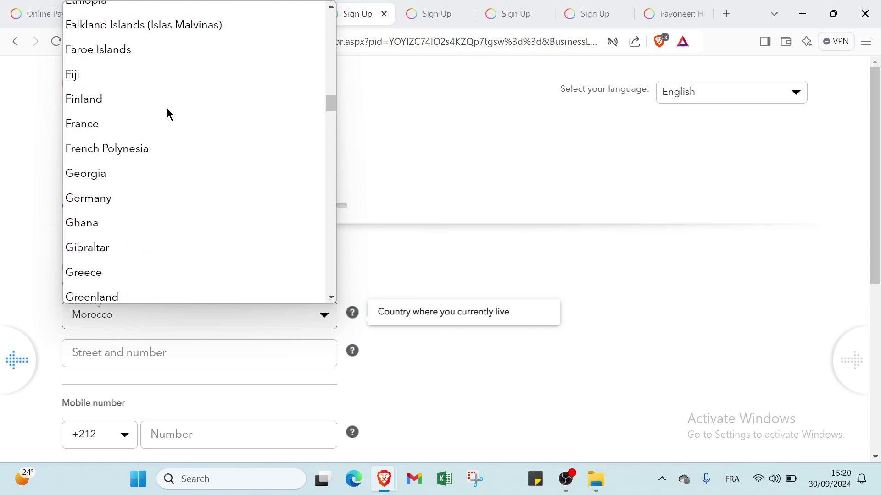
scroll(167, 112, "up", 18)
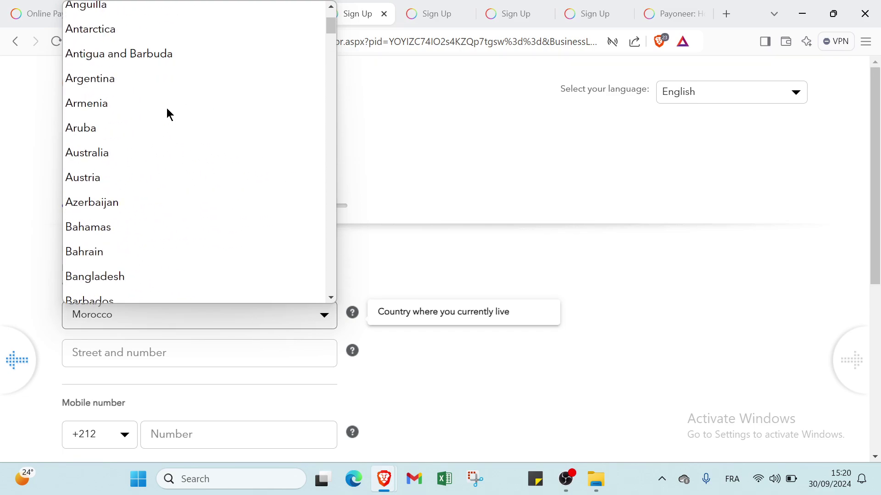
scroll(141, 214, "down", 6)
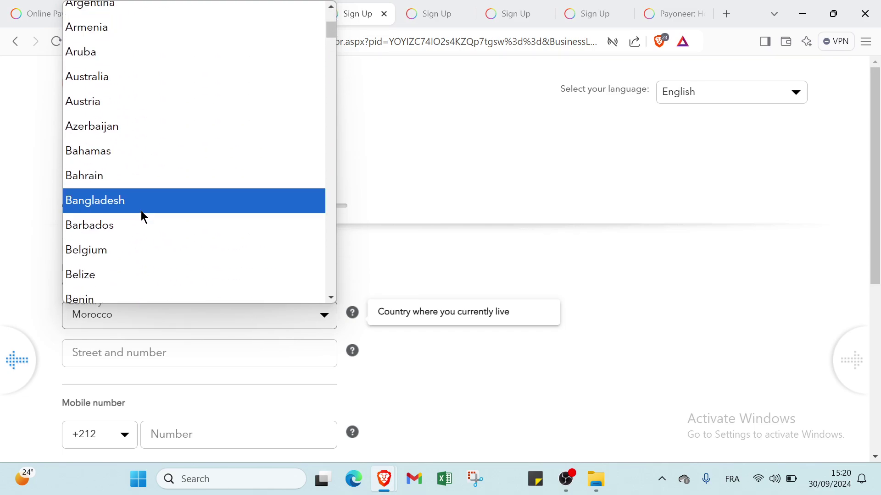
left_click(418, 135)
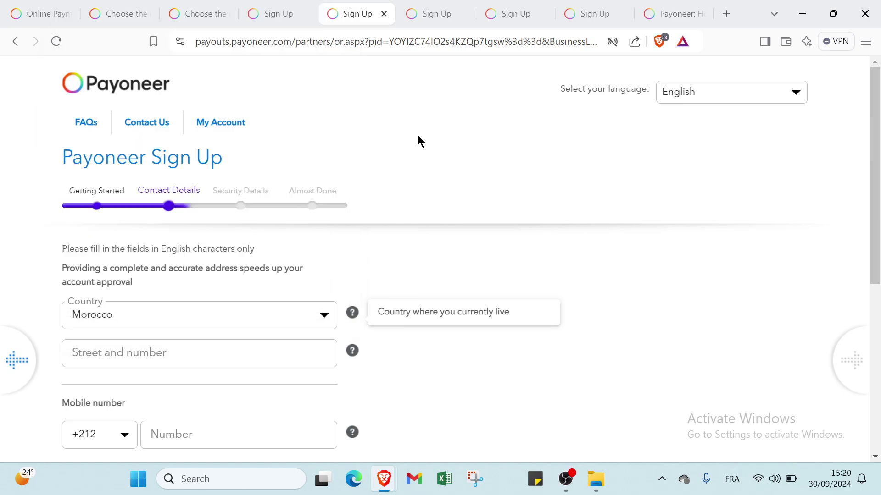
Step: Go through the empty street address, mobile number and verification code fields of the contact details
scroll(125, 256, "down", 1)
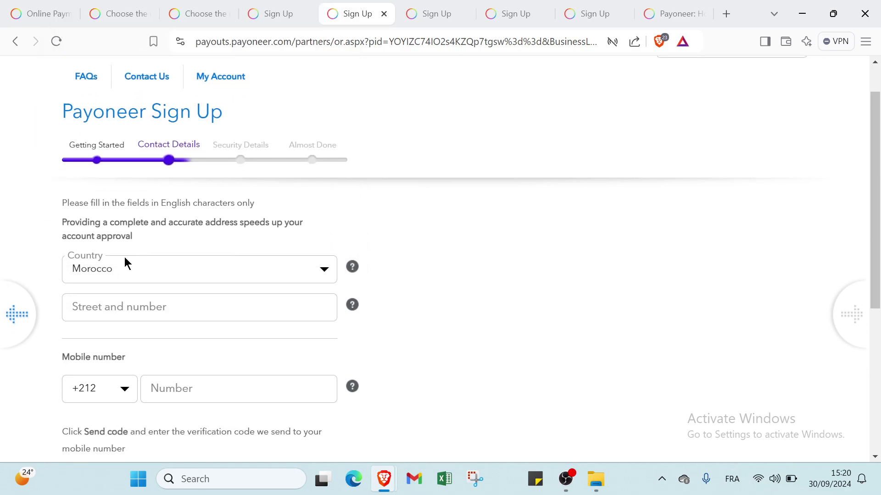
left_click(122, 303)
scroll(122, 304, "down", 2)
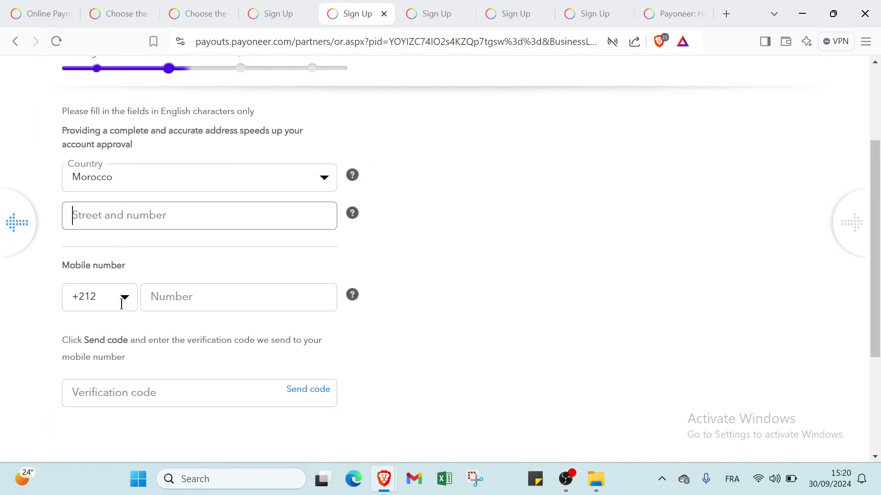
left_click(158, 296)
scroll(158, 298, "down", 2)
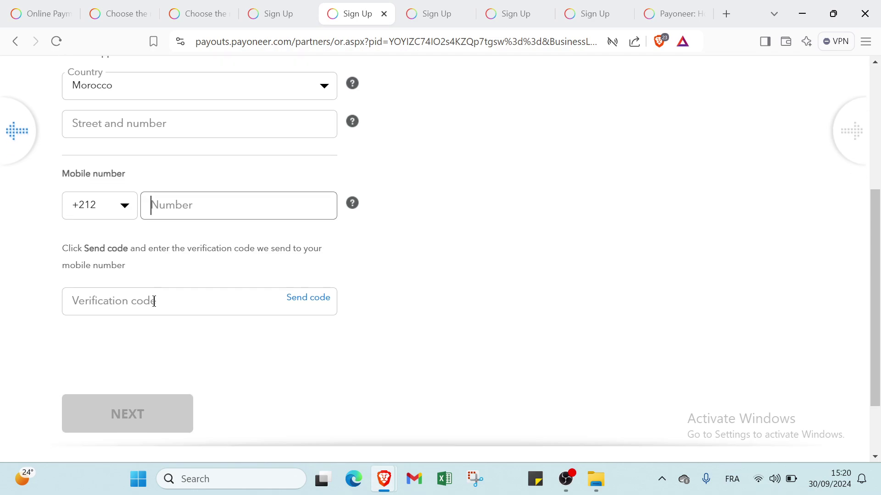
left_click(154, 302)
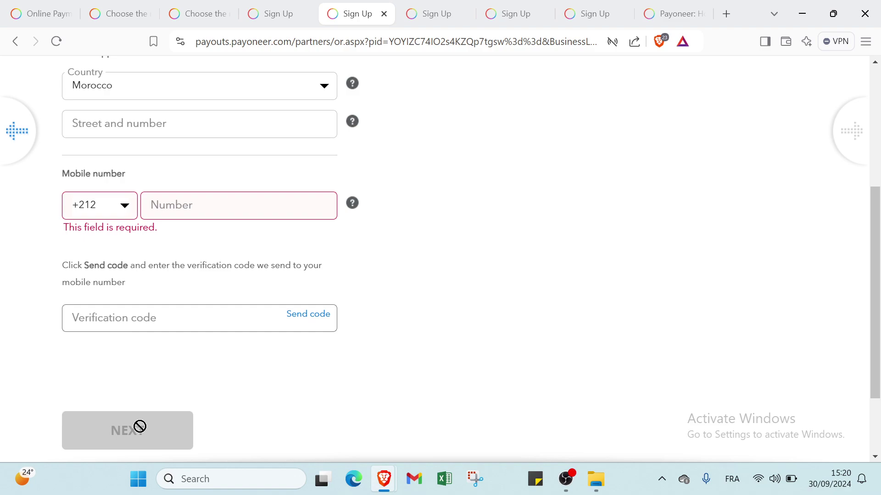
Step: Bring up the Security Details sign-up form and examine its password, security question and ID fields without filling them
left_click(414, 19)
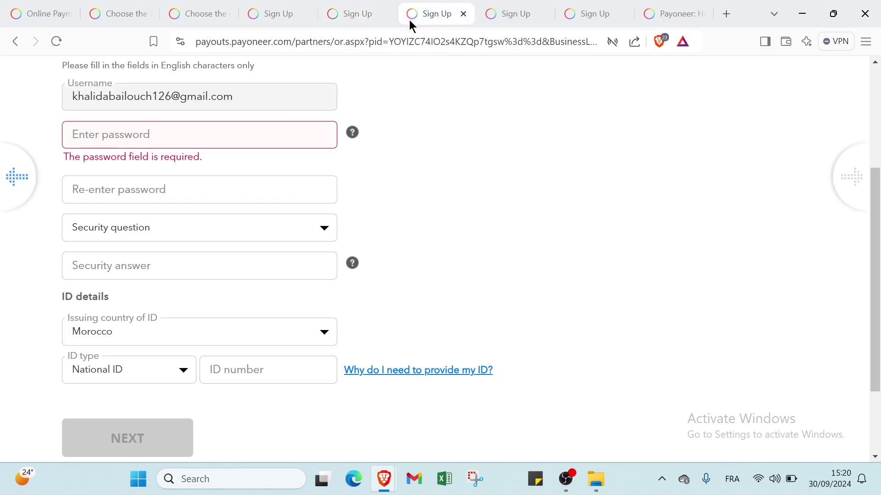
scroll(229, 133, "up", 2)
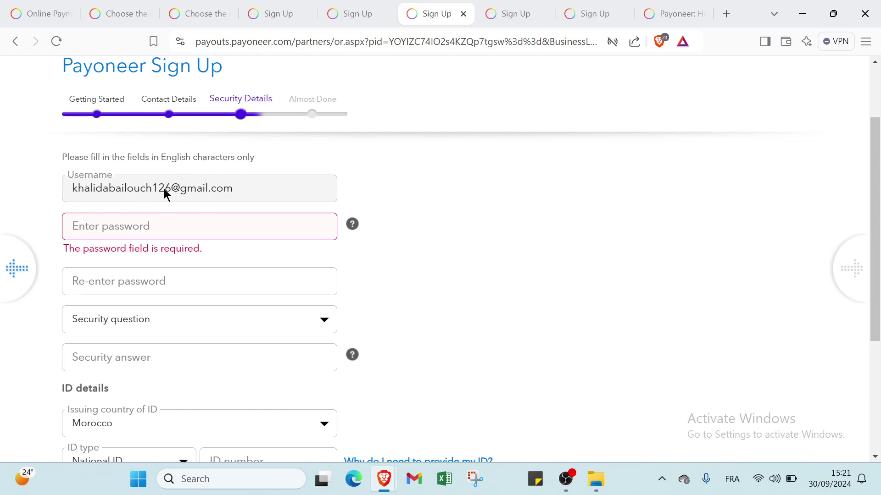
left_click(106, 227)
scroll(125, 277, "down", 1)
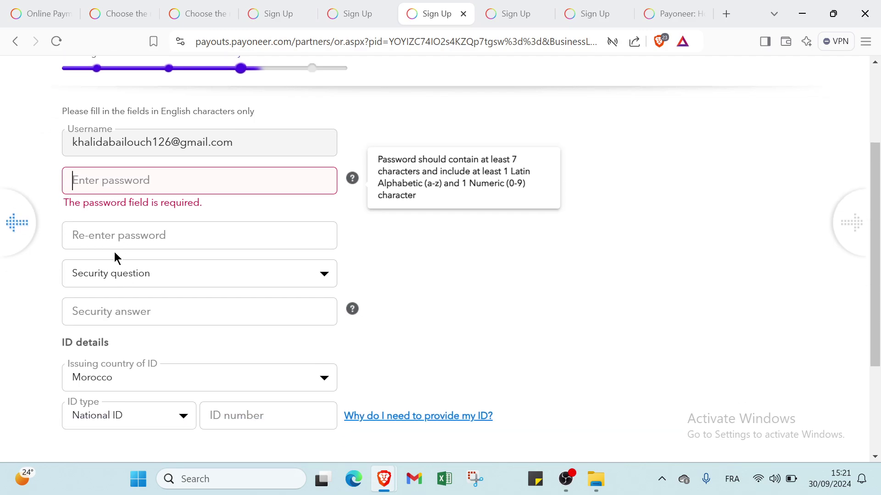
left_click(105, 275)
left_click(98, 296)
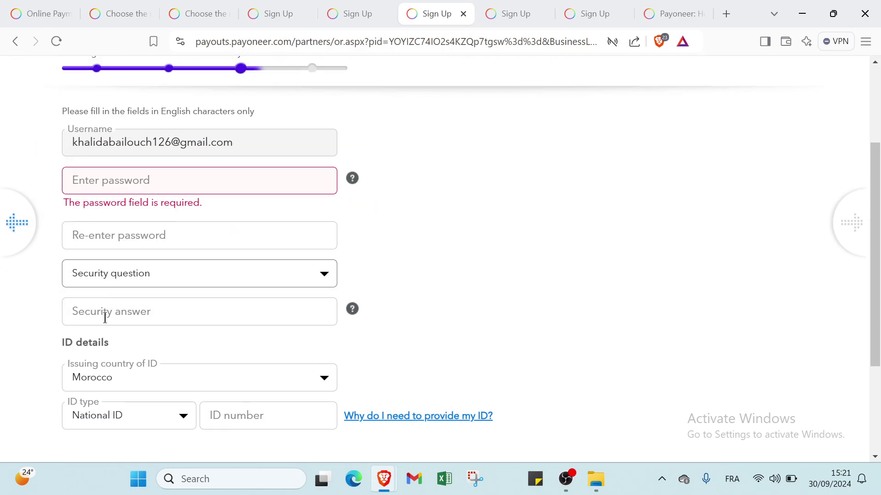
scroll(106, 317, "down", 2)
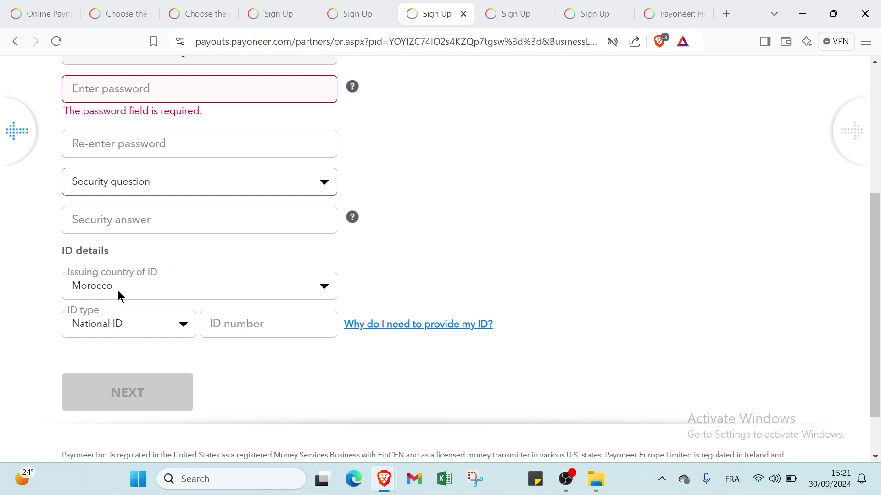
Step: Set the security question to "What is the name of the hospital you were born in?"
key("Down")
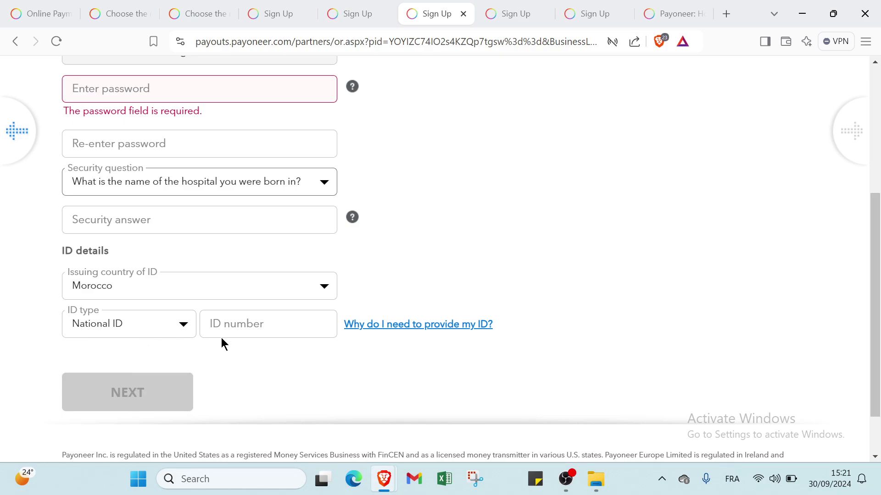
scroll(222, 338, "up", 5)
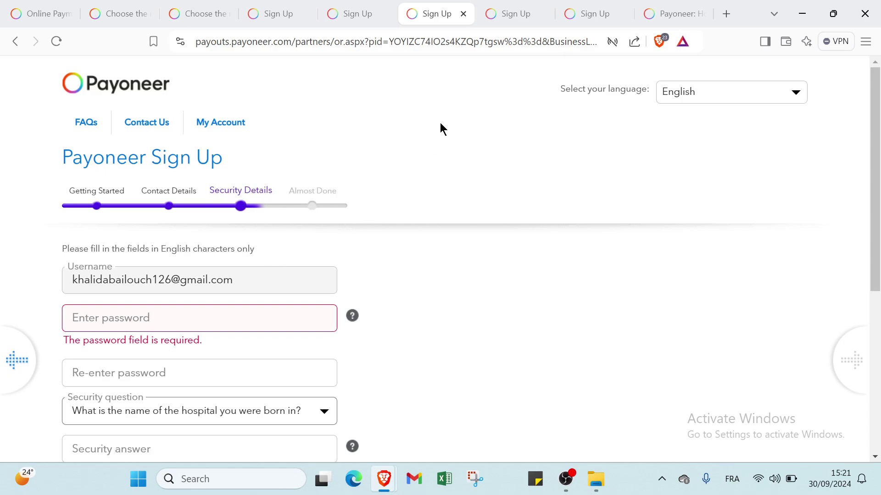
Step: Bring up the Almost Done sign-up form and examine its account type, bank country, currency and bank detail fields
left_click(516, 13)
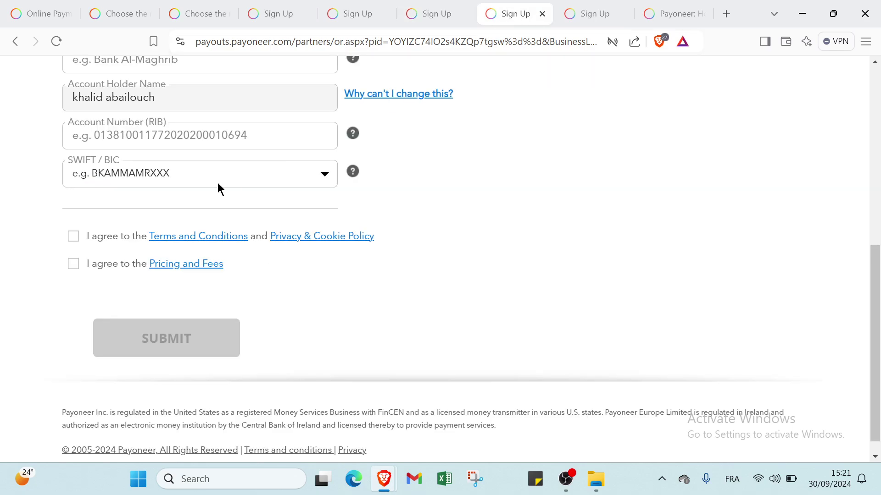
scroll(295, 177, "up", 7)
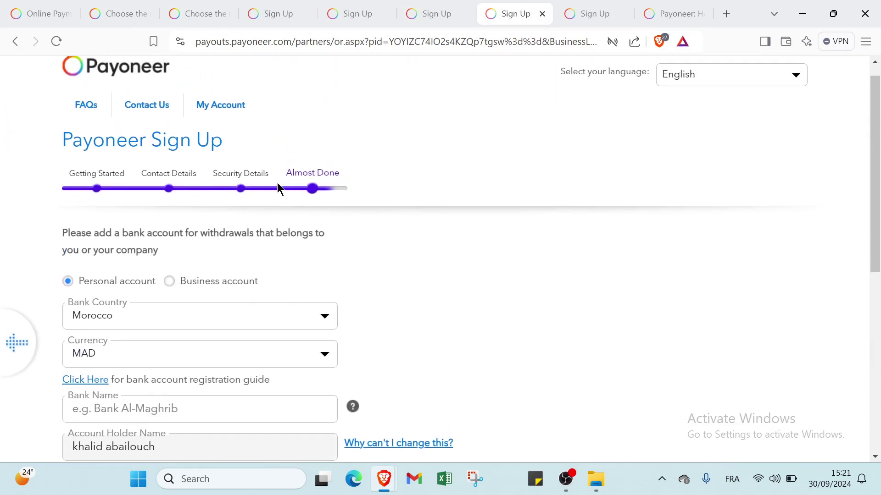
scroll(126, 200, "down", 1)
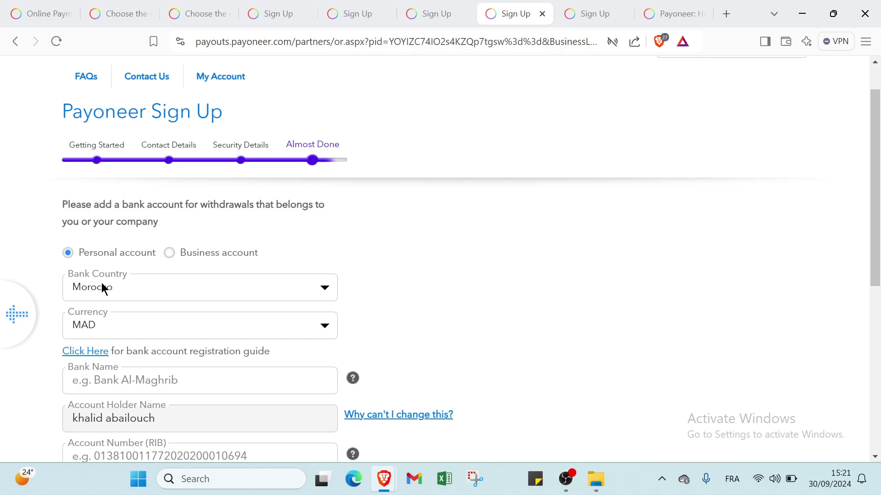
scroll(89, 338, "down", 2)
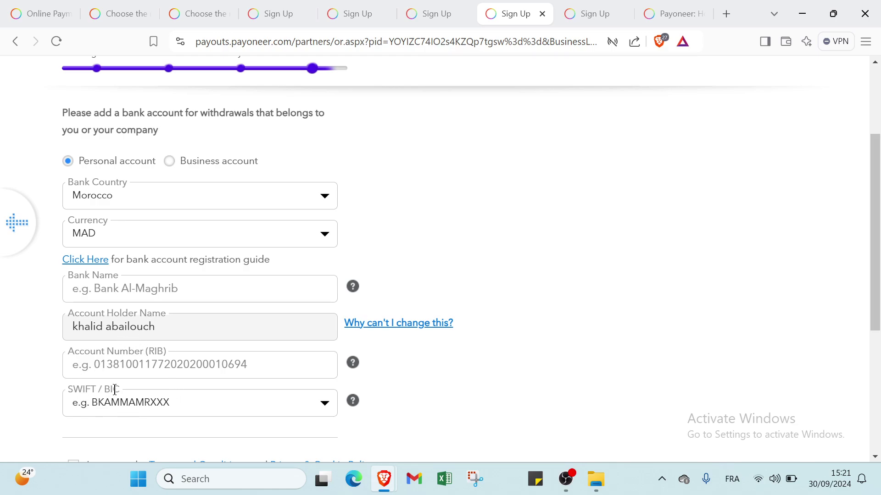
Step: Agree to the Terms and Conditions with Privacy & Cookie Policy, and to the Pricing and Fees
scroll(115, 384, "down", 5)
left_click(75, 237)
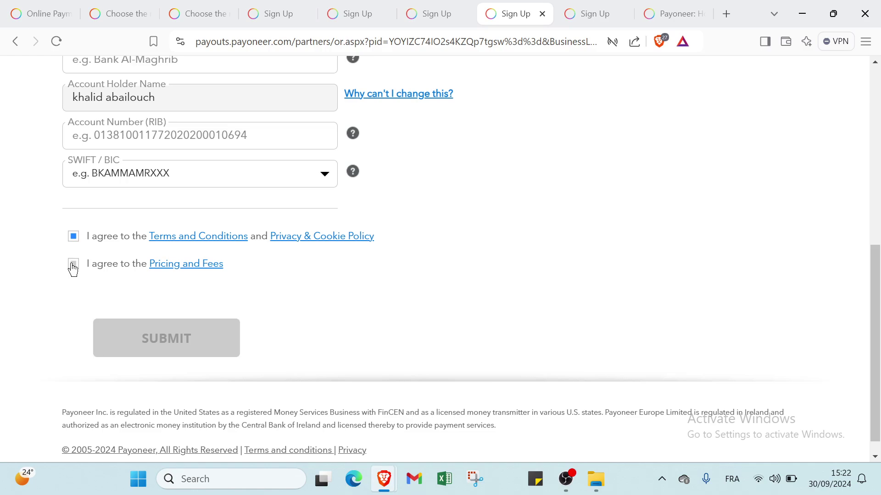
left_click(73, 265)
scroll(303, 224, "up", 1)
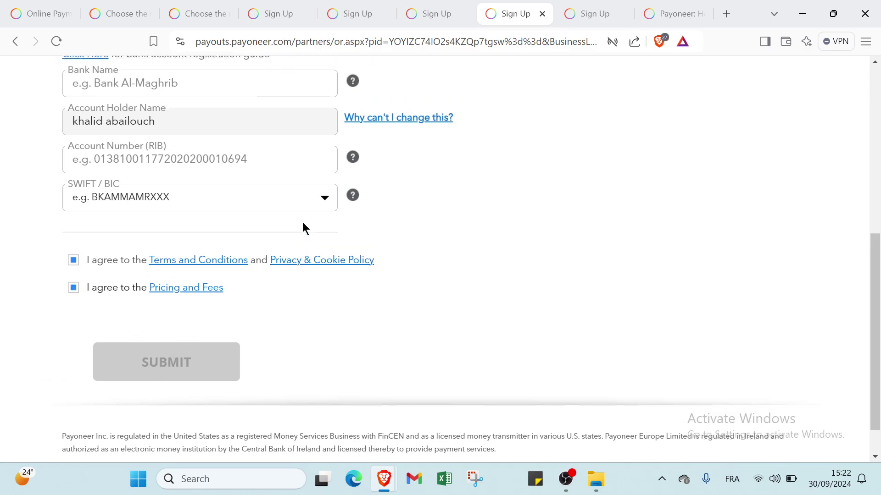
scroll(303, 225, "up", 7)
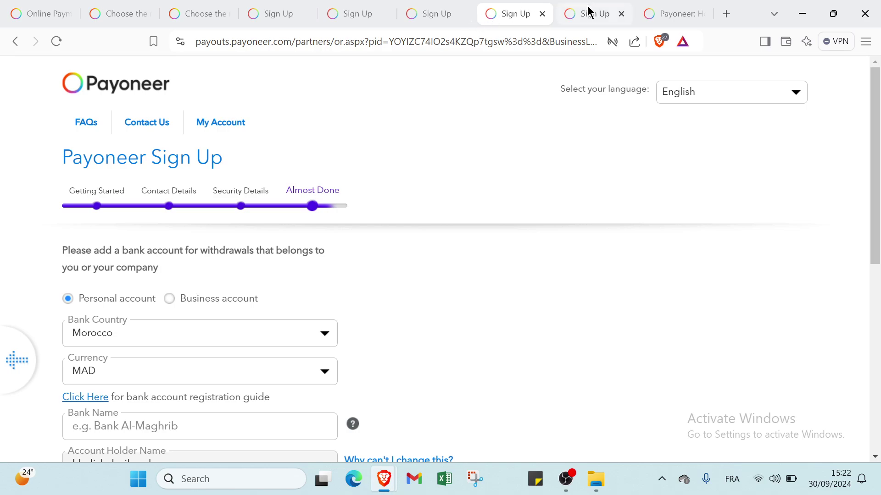
Step: Bring up the submitted application's confirmation page and read the stages of the review process
left_click(588, 14)
scroll(244, 174, "up", 3)
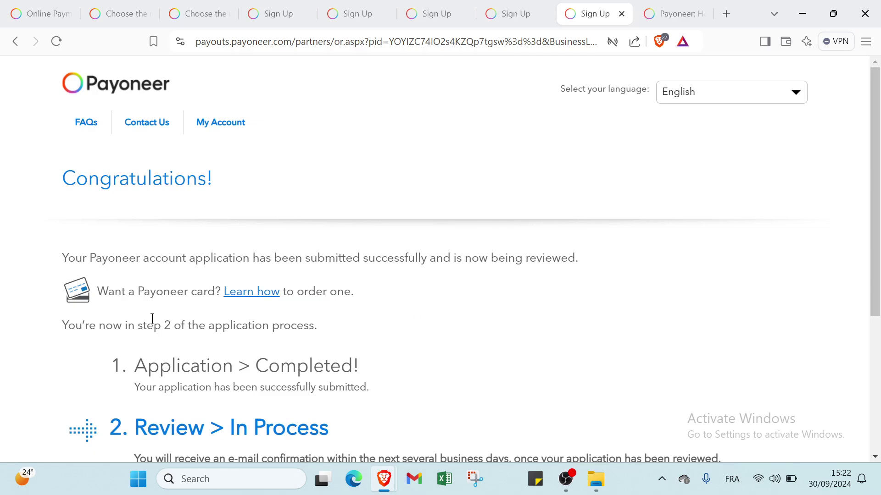
Step: Switch to the Payoneer account home and view the Convert currencies page under Withdraw & transfer
left_click(674, 14)
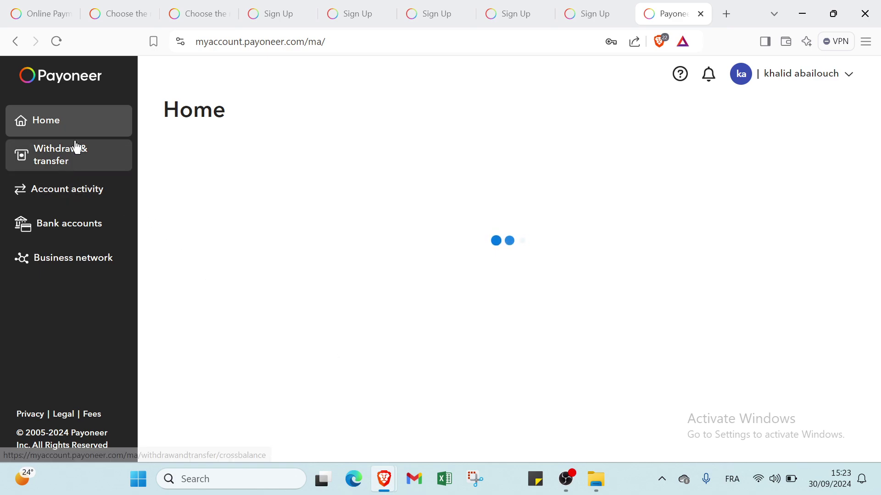
left_click(53, 161)
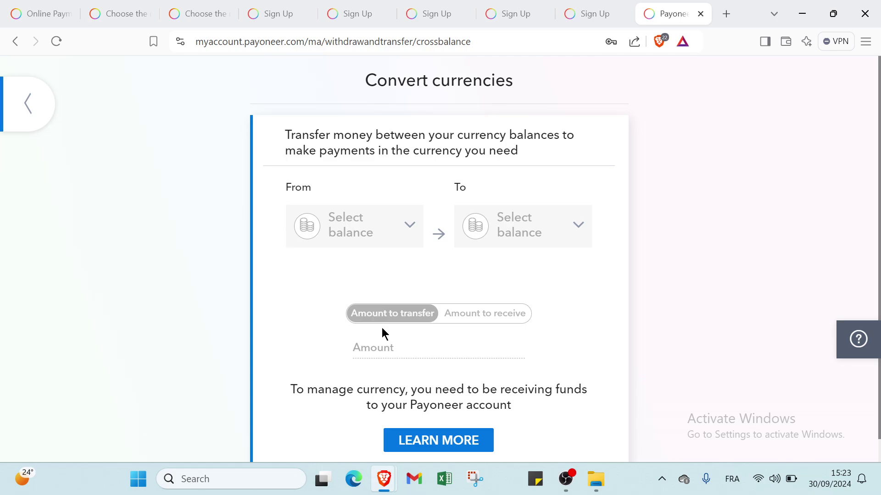
scroll(459, 326, "down", 1)
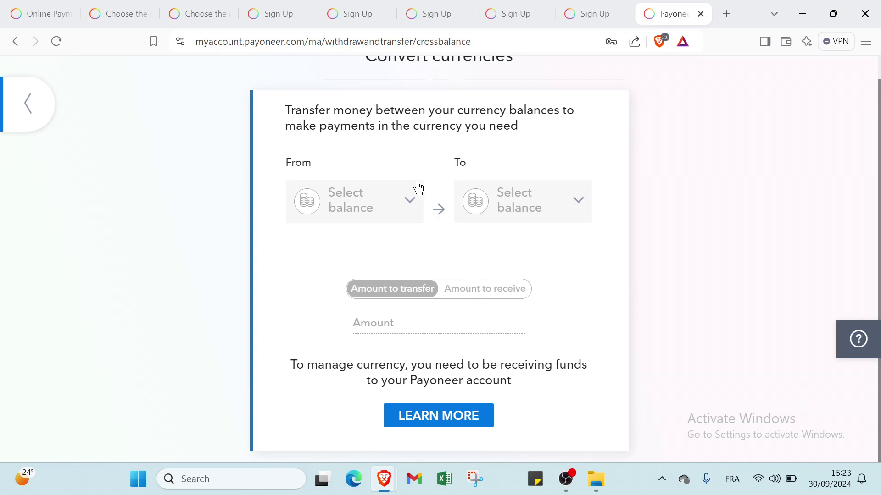
Step: Leave currency conversion and look over the transactions, payment requests and reports on the Account activity page
left_click(35, 118)
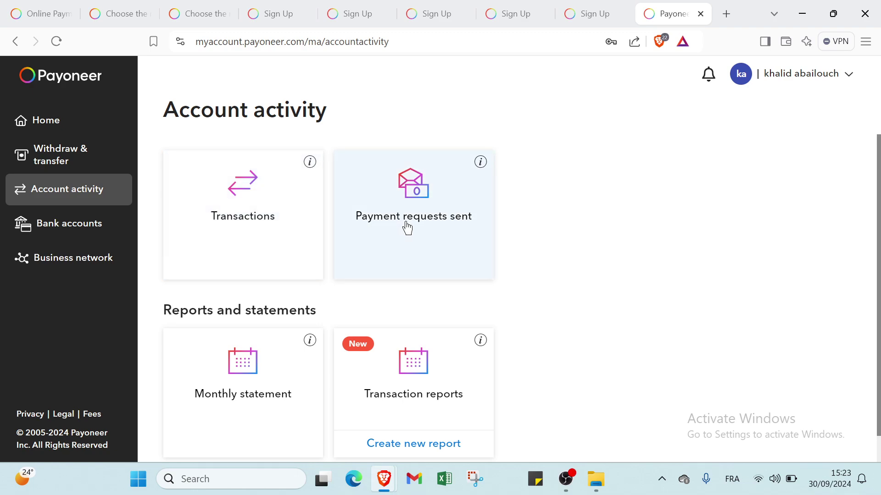
scroll(235, 414, "down", 1)
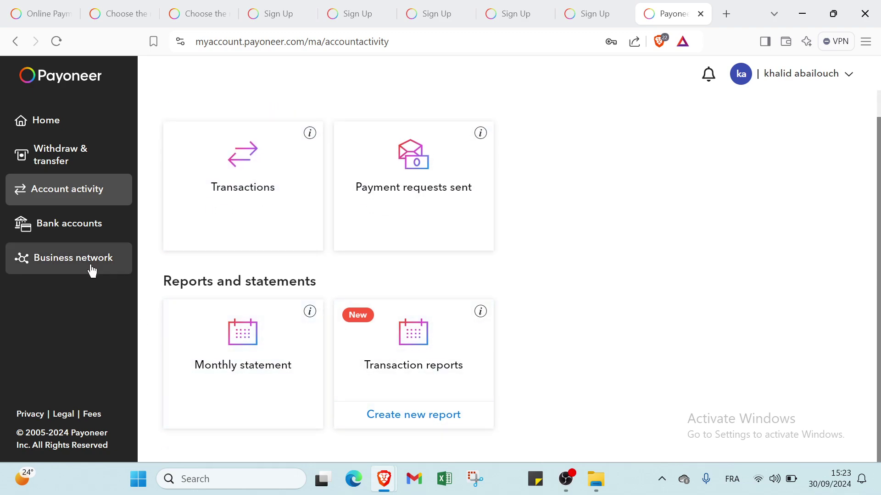
Step: View the account's Bank accounts and Business network pages, finishing on the Home page
left_click(82, 234)
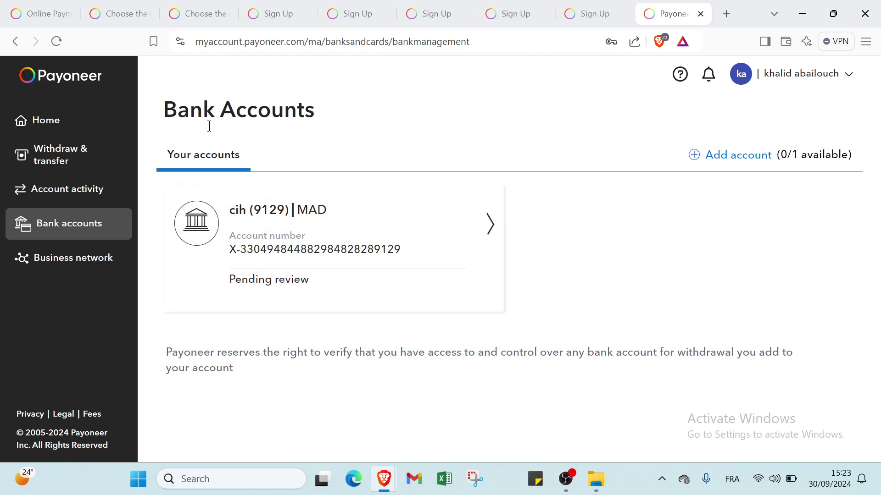
left_click(43, 273)
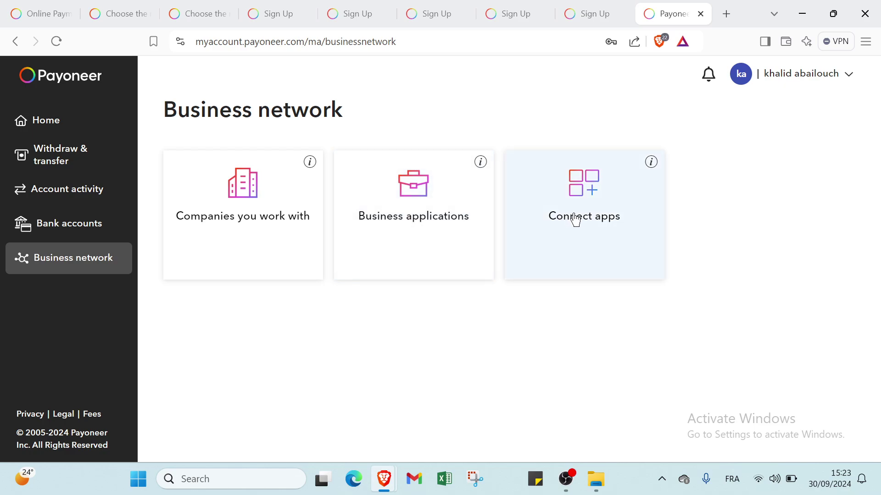
left_click(43, 130)
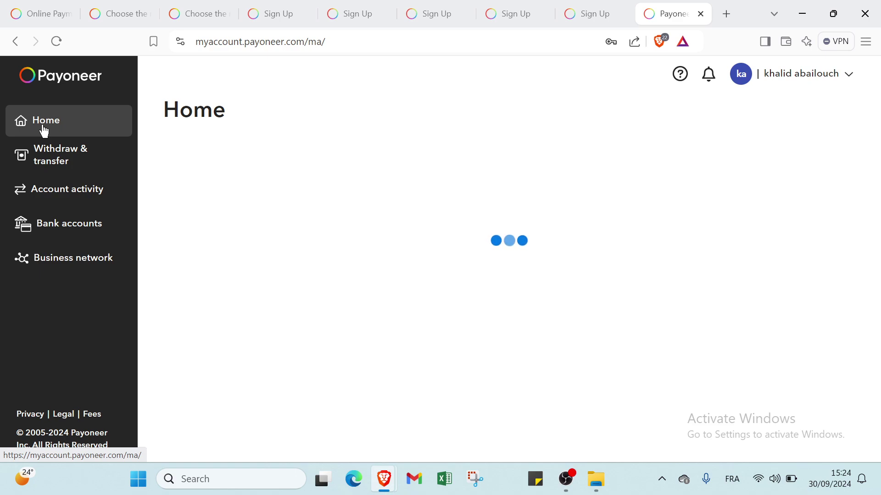
Step: Review the opened registration pages in reverse order, from the application confirmation back to the Payoneer homepage
left_click(583, 18)
left_click(519, 17)
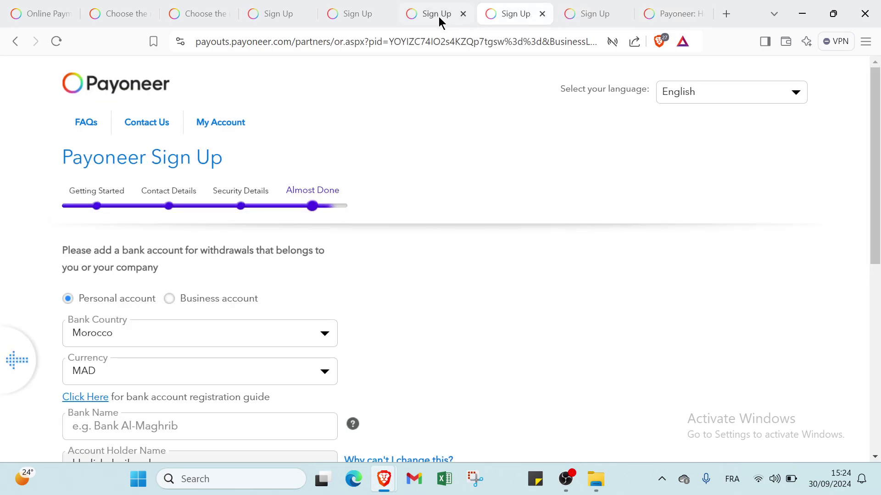
left_click(438, 16)
left_click(353, 16)
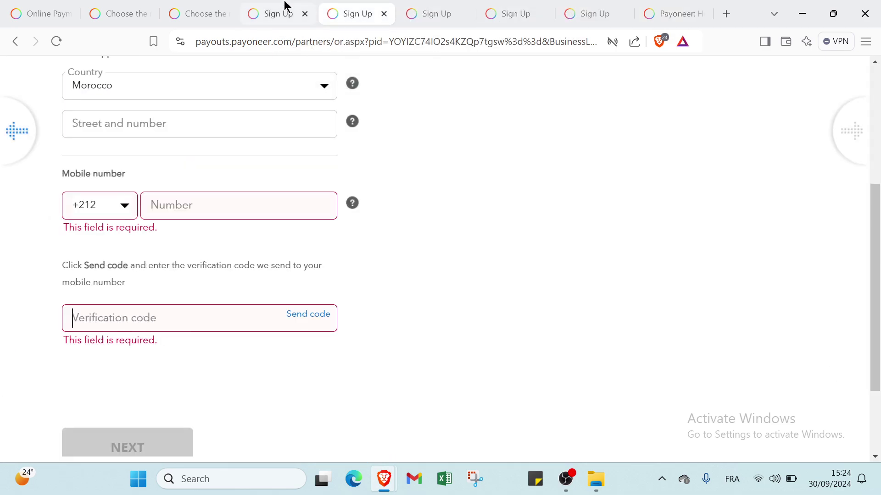
left_click(284, 5)
left_click(195, 16)
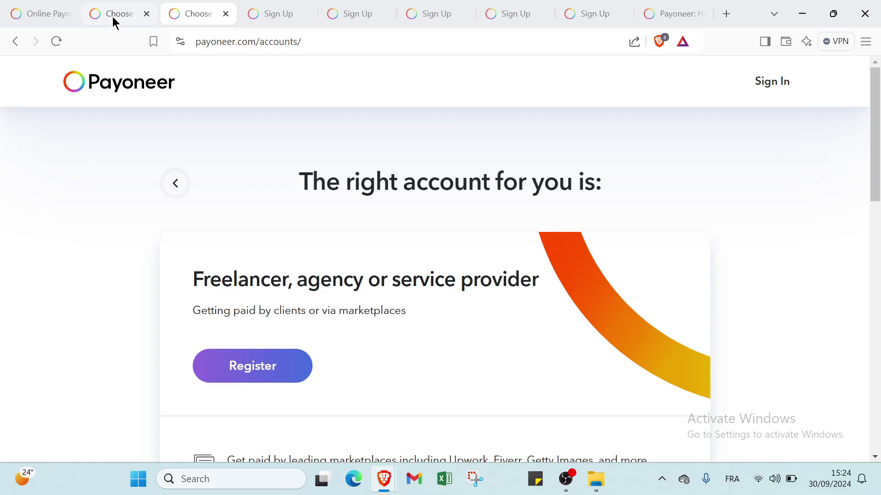
left_click(114, 18)
left_click(36, 14)
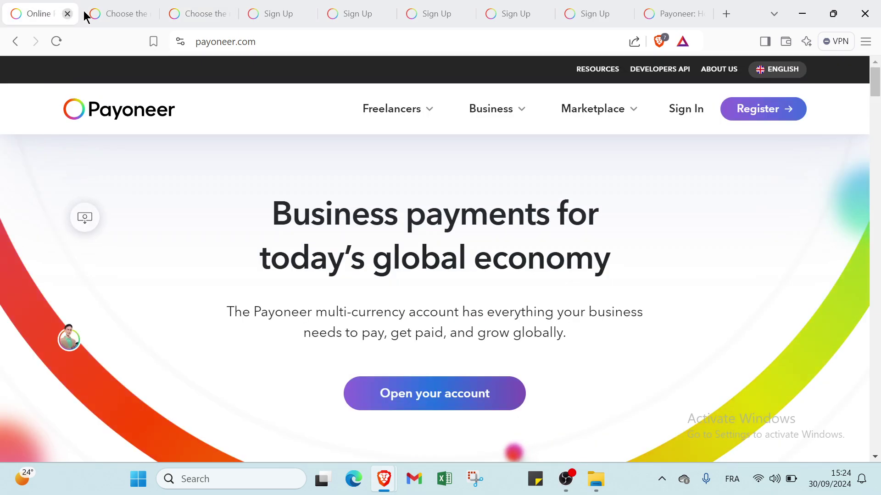
Step: Review the account type selection and freelancer account pages again, ending on the Getting Started sign-up form
left_click(114, 16)
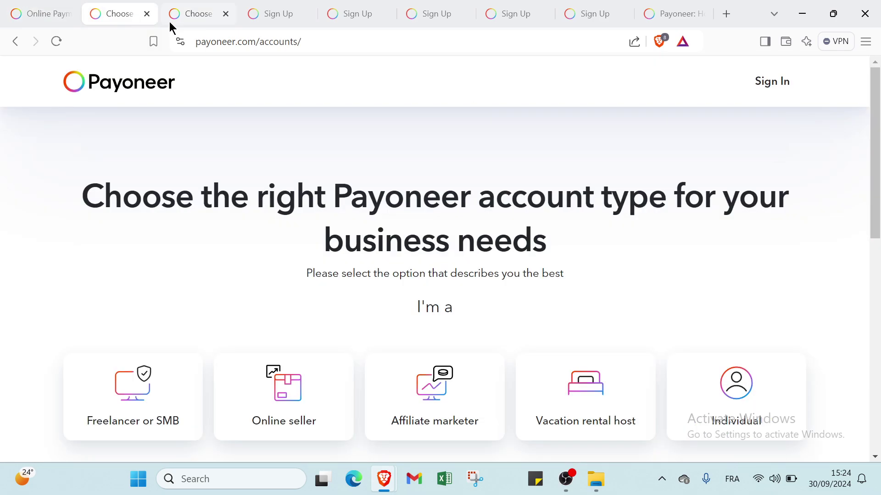
left_click(198, 15)
left_click(276, 16)
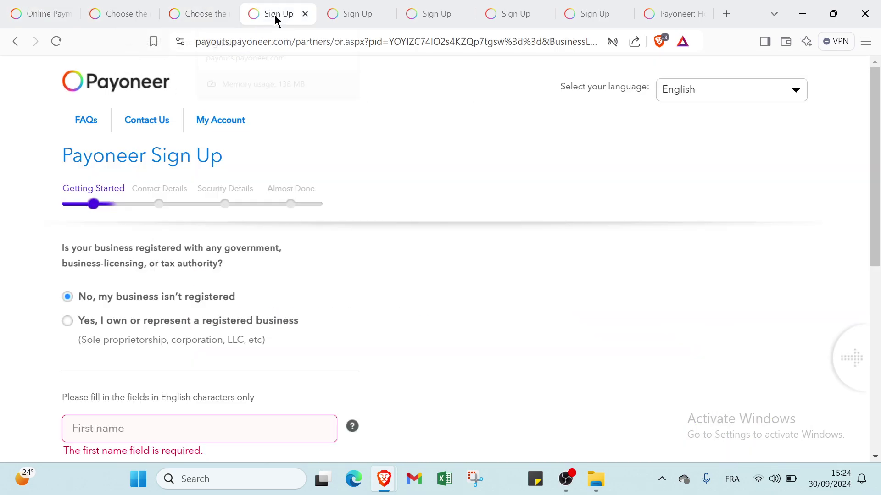